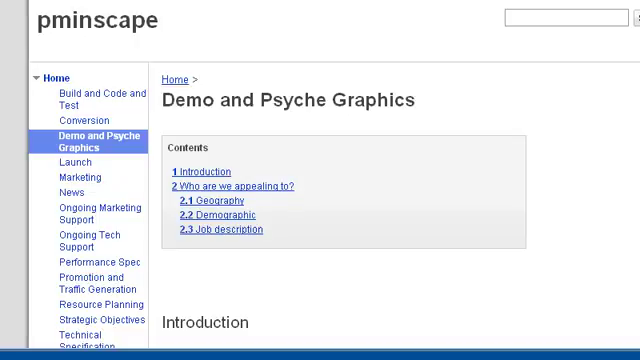
scroll(330, 200, down, 1)
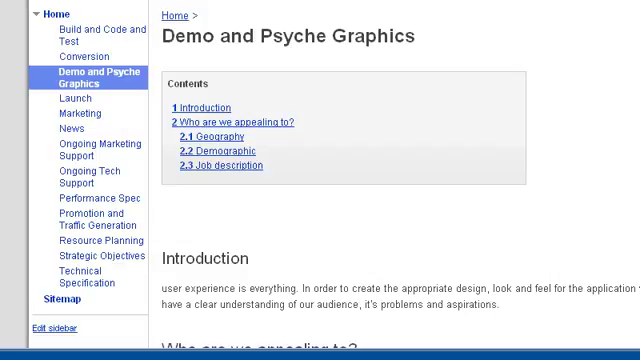
scroll(400, 200, down, 1)
scroll(400, 200, down, 1)
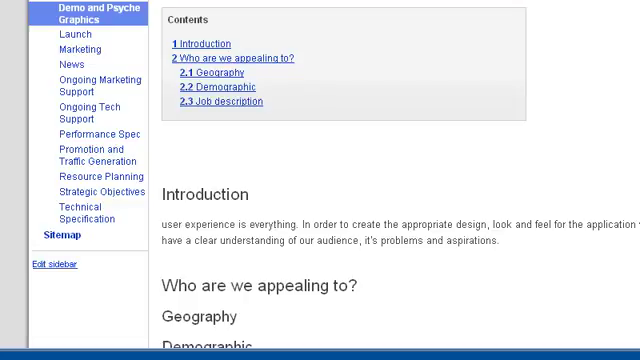
scroll(400, 200, down, 1)
scroll(400, 200, down, 1)
scroll(400, 200, down, 1)
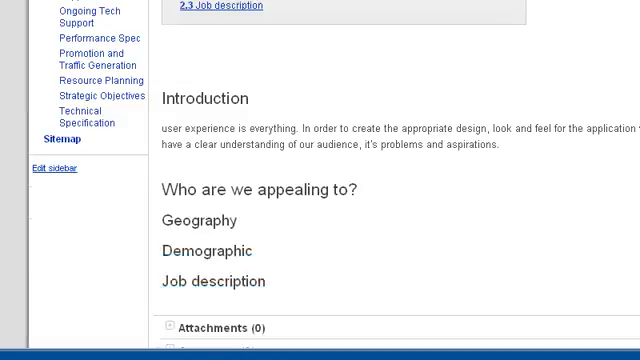
scroll(400, 200, up, 1)
scroll(400, 200, up, 3)
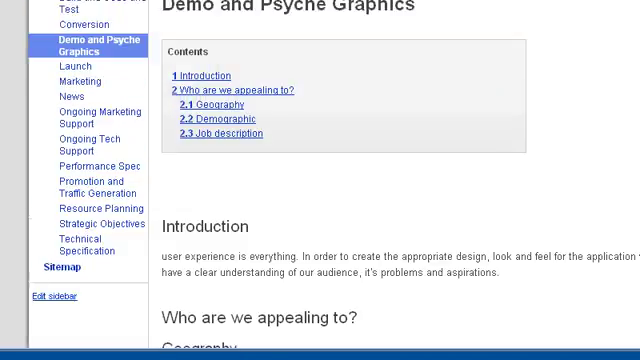
scroll(400, 200, up, 1)
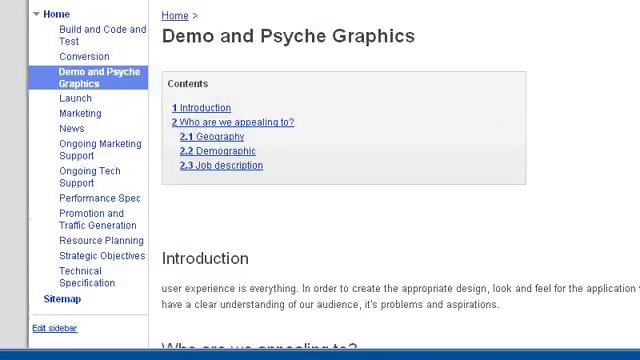